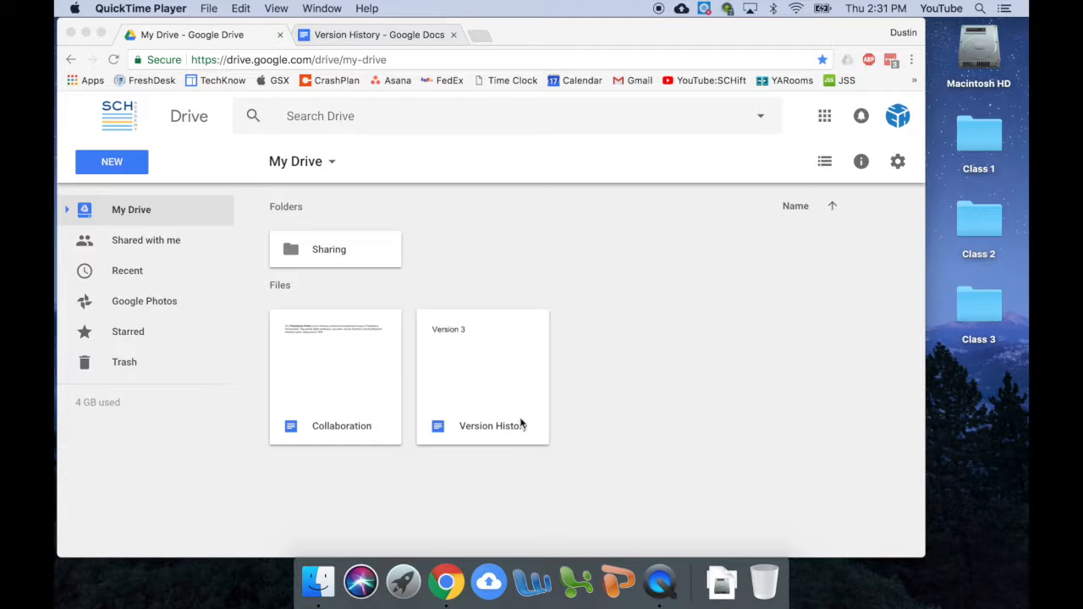
Open the Version History document from My Drive and bring up its version history
left_click(521, 422)
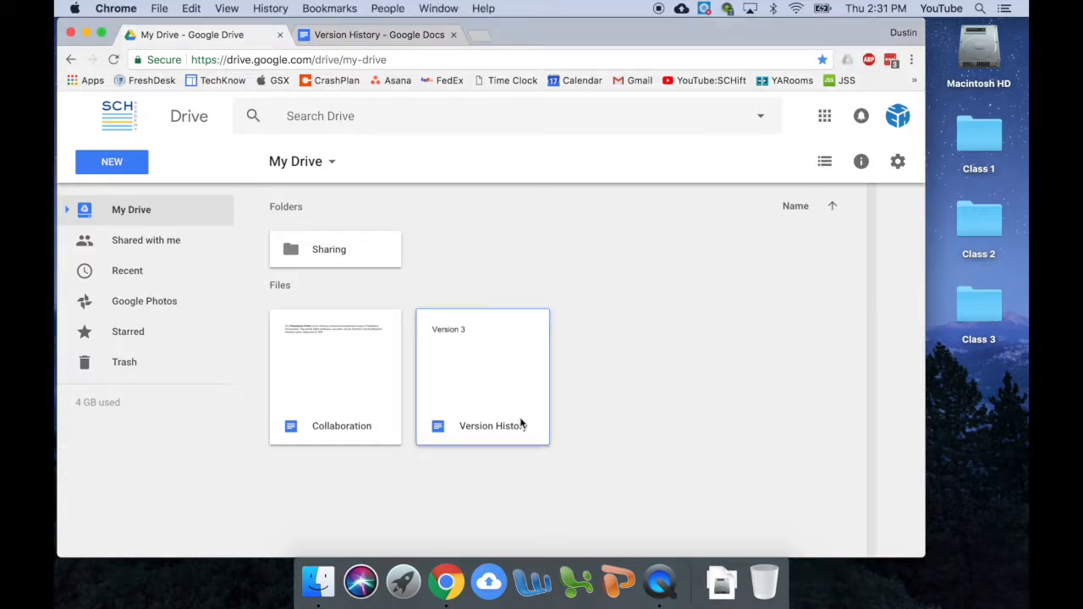
left_click(521, 422)
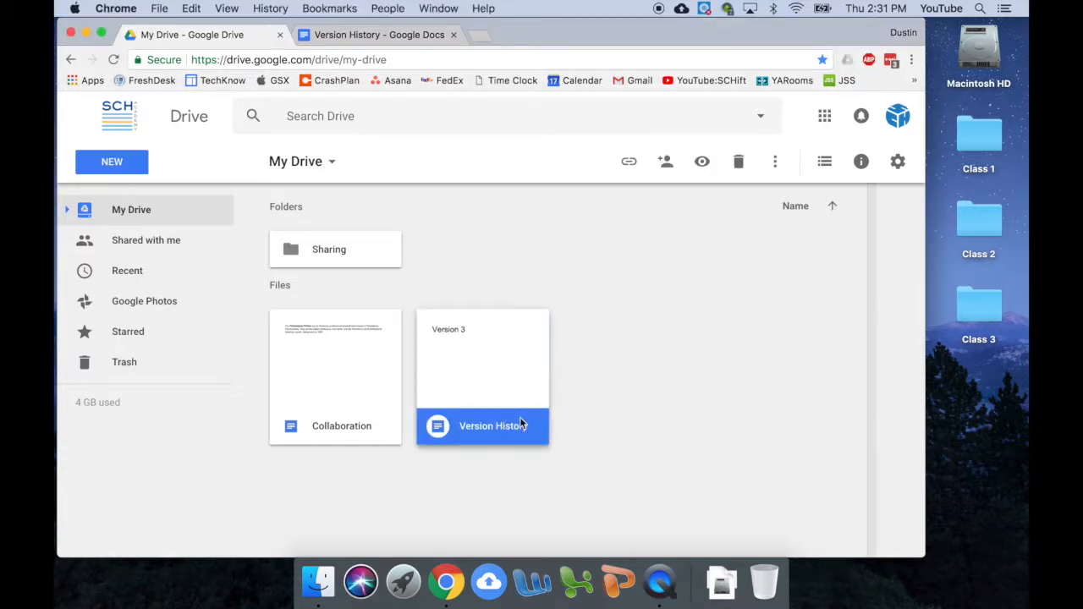
double_click(519, 421)
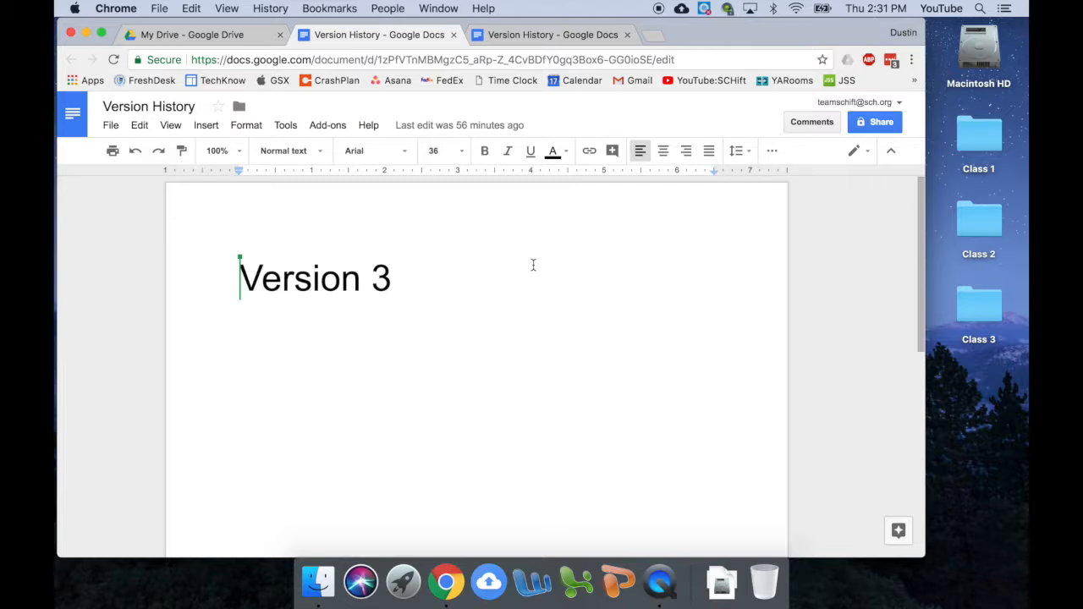
left_click(521, 127)
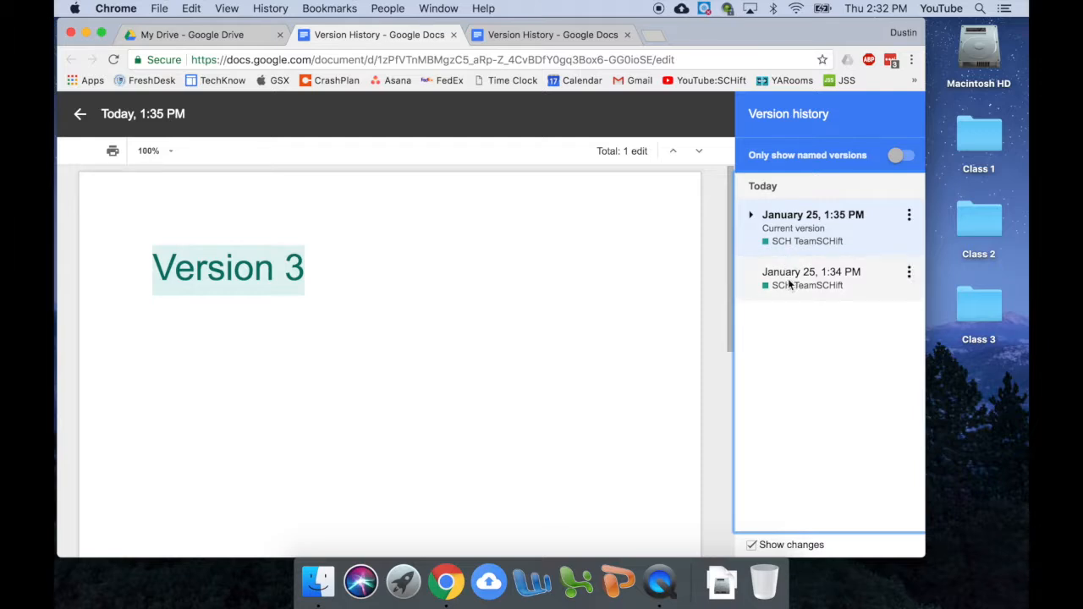
Expand the current January 25 version, preview its earlier 1:35 PM revisions, and restore the one that reads "Version 1"
left_click(751, 205)
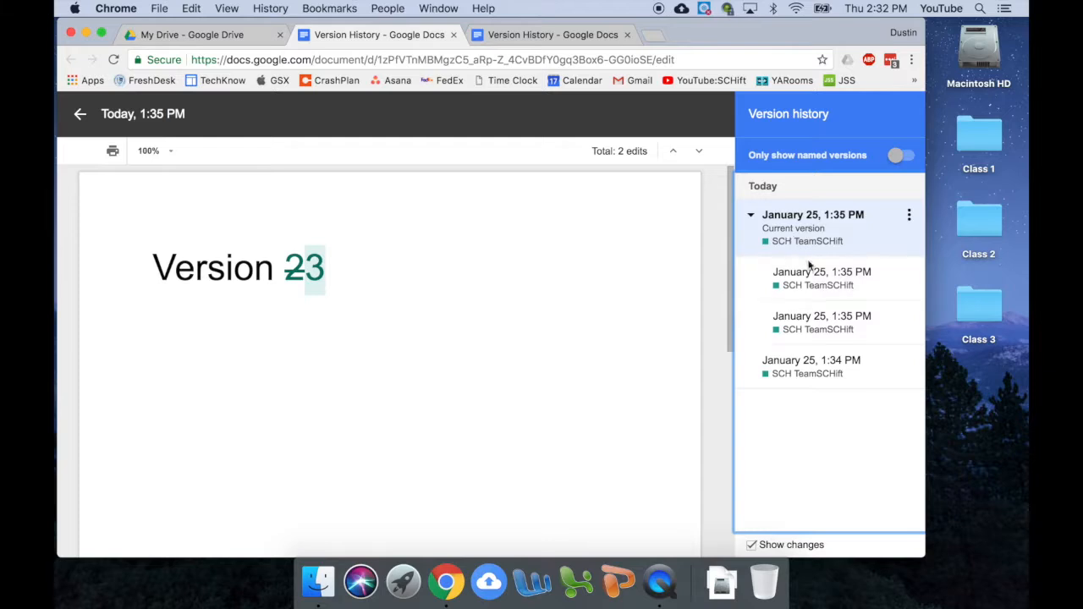
left_click(852, 273)
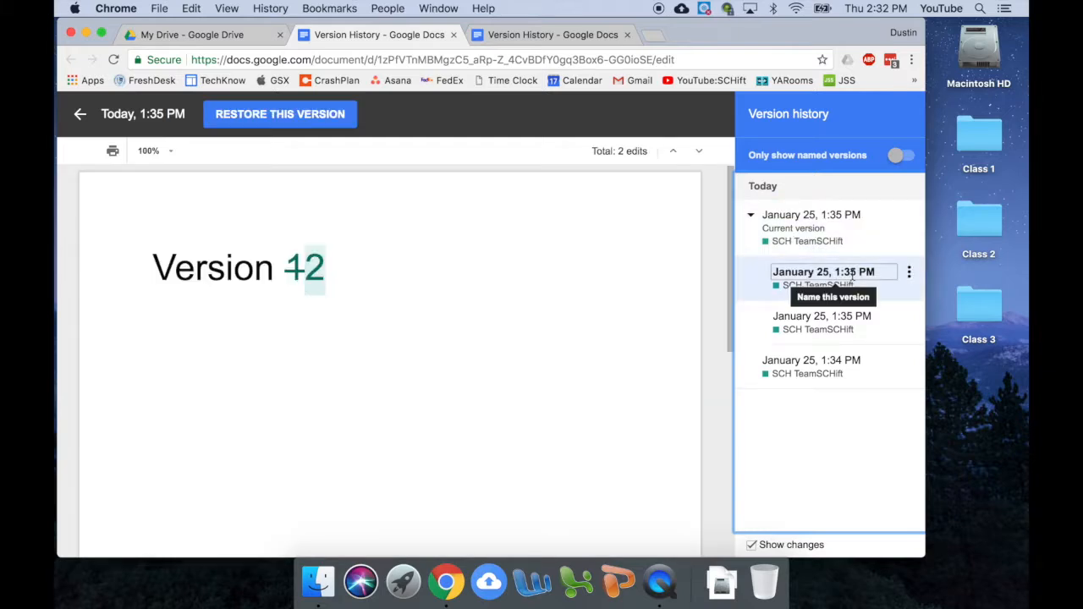
left_click(842, 325)
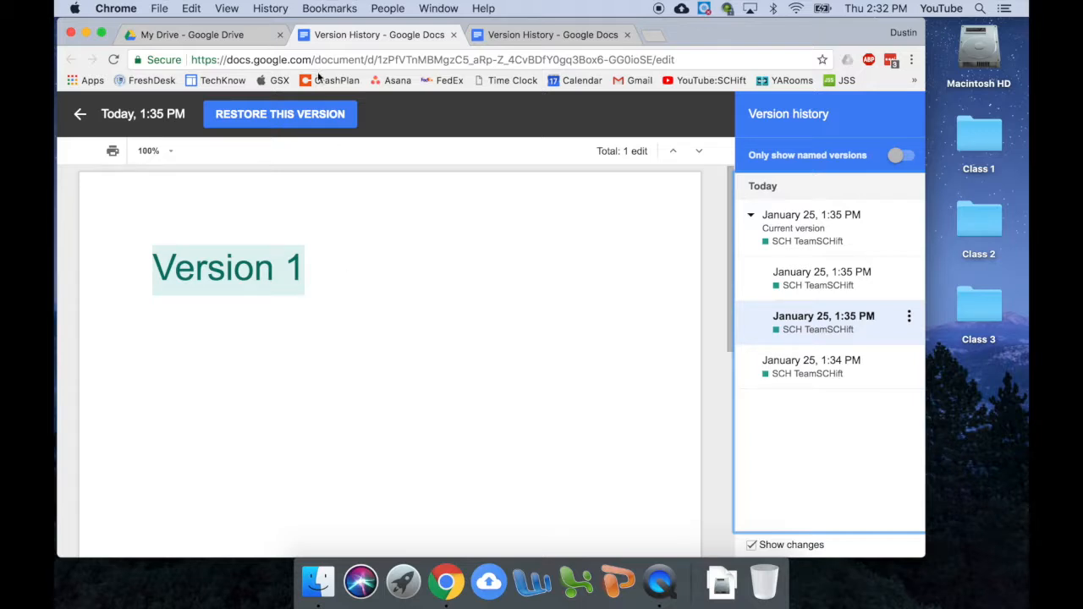
left_click(316, 114)
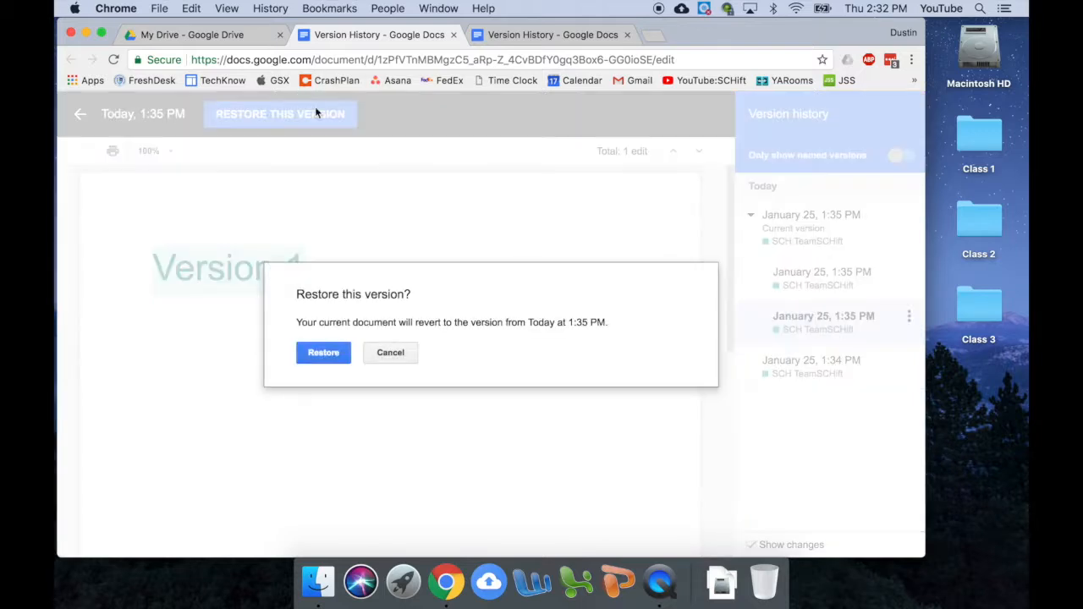
left_click(335, 357)
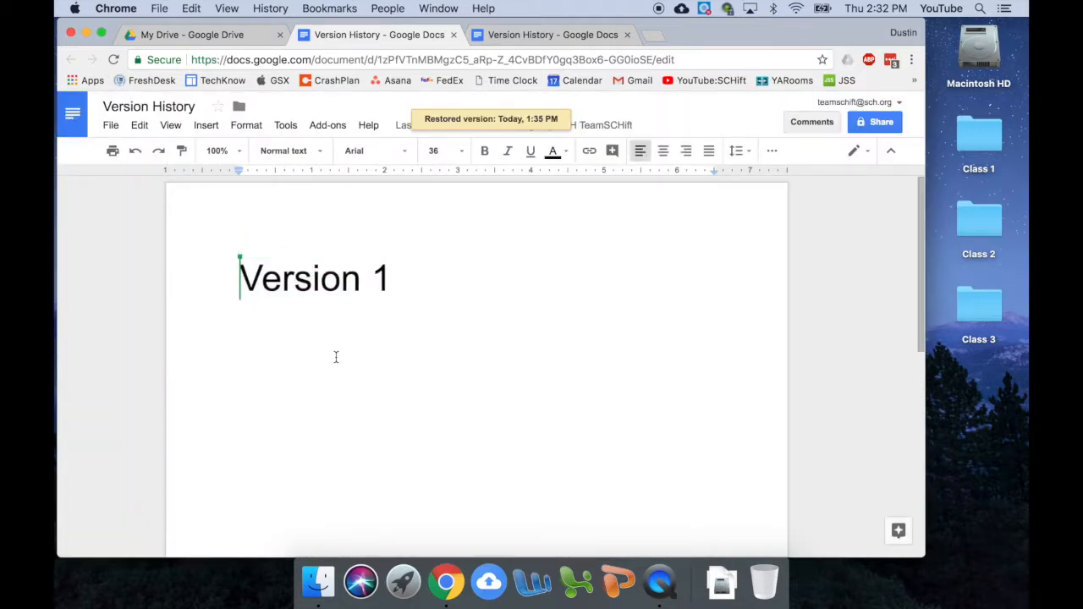
double_click(555, 300)
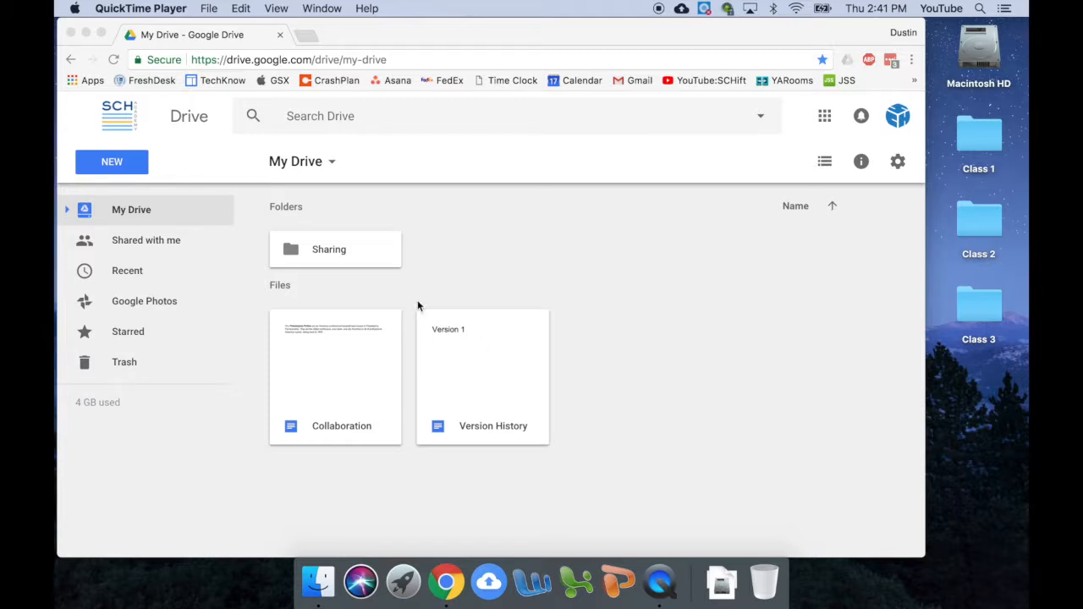
Try adding a colleague to the Sharing folder's share settings and check the permission levels offered, without sending the invitation
right_click(375, 250)
left_click(470, 288)
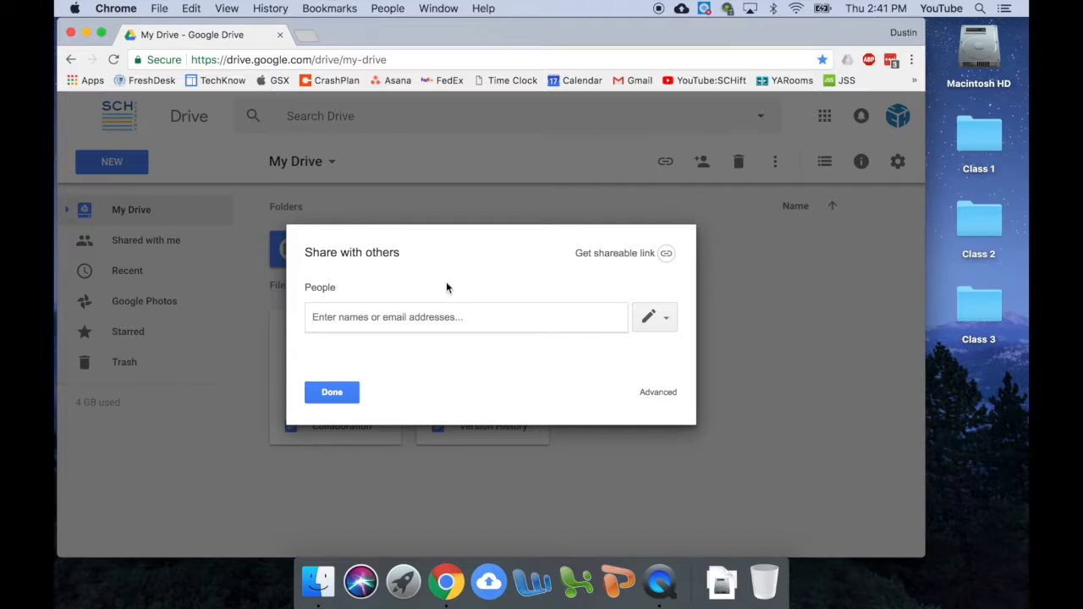
type("gl")
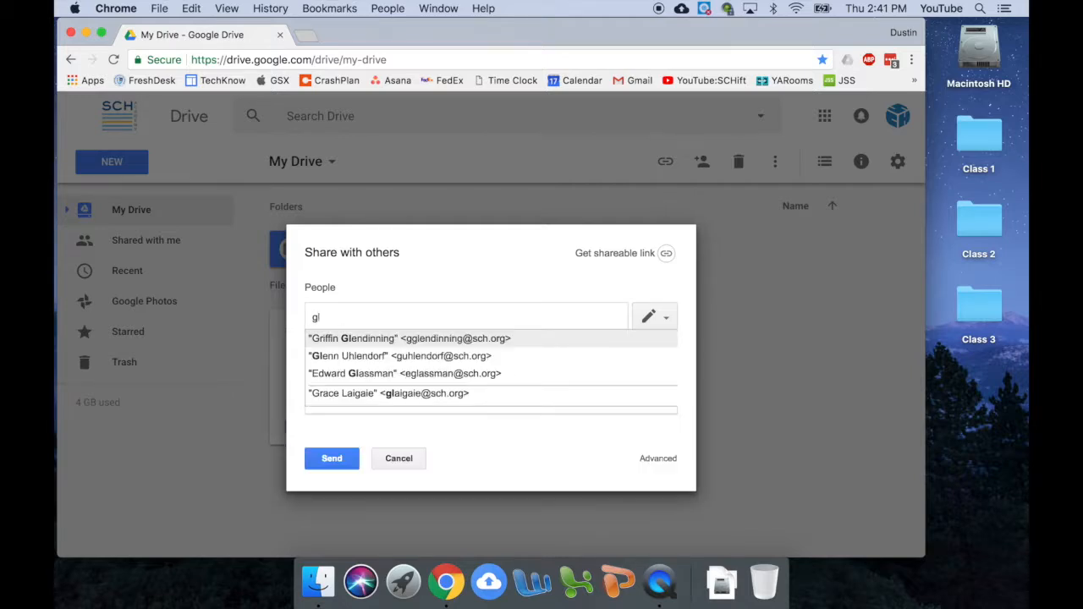
type("en")
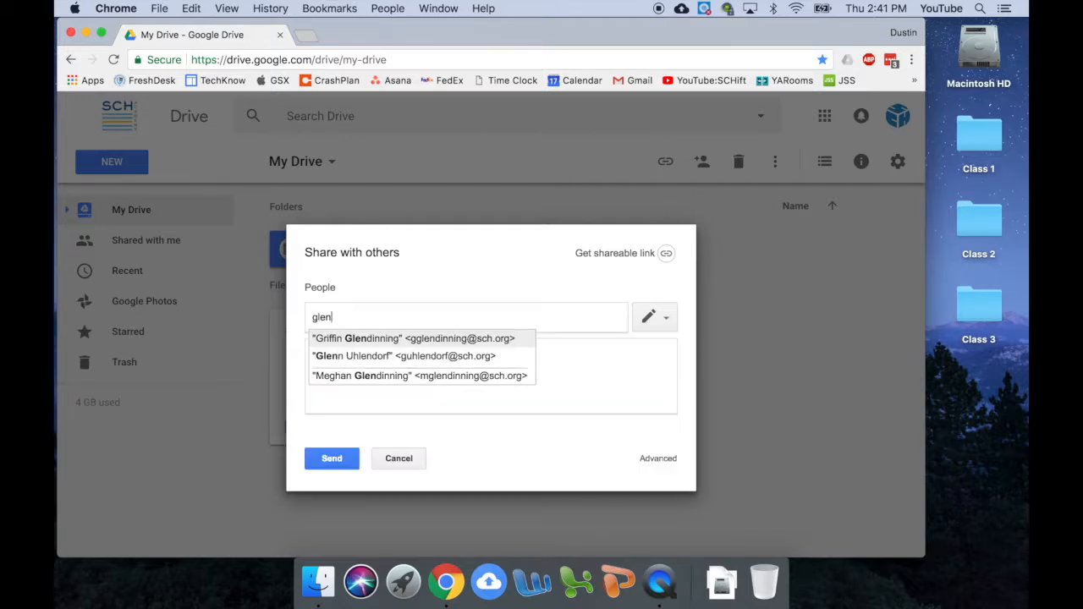
left_click(391, 359)
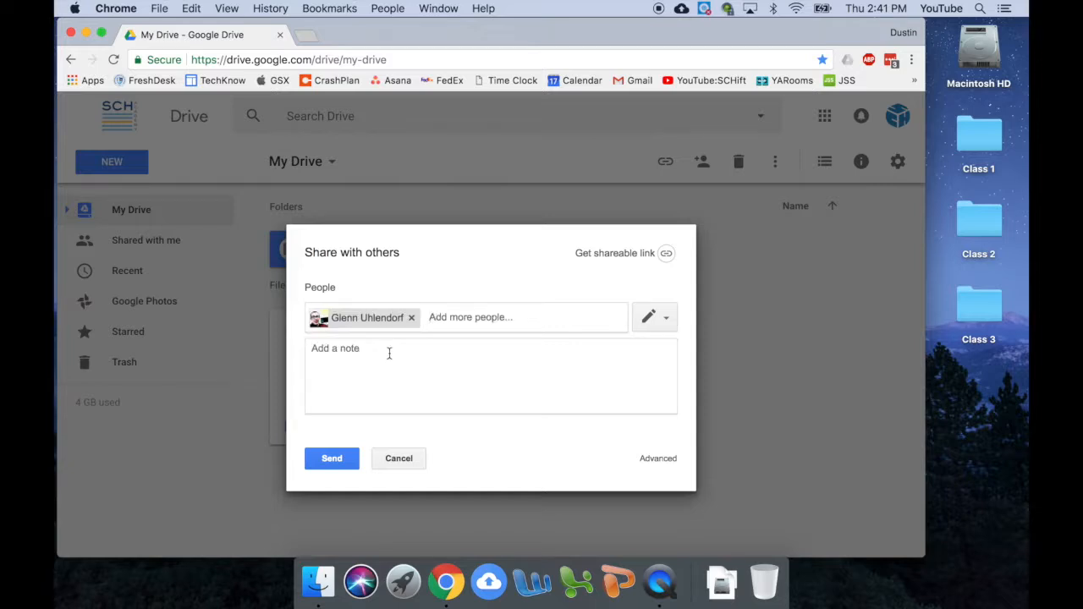
left_click(672, 313)
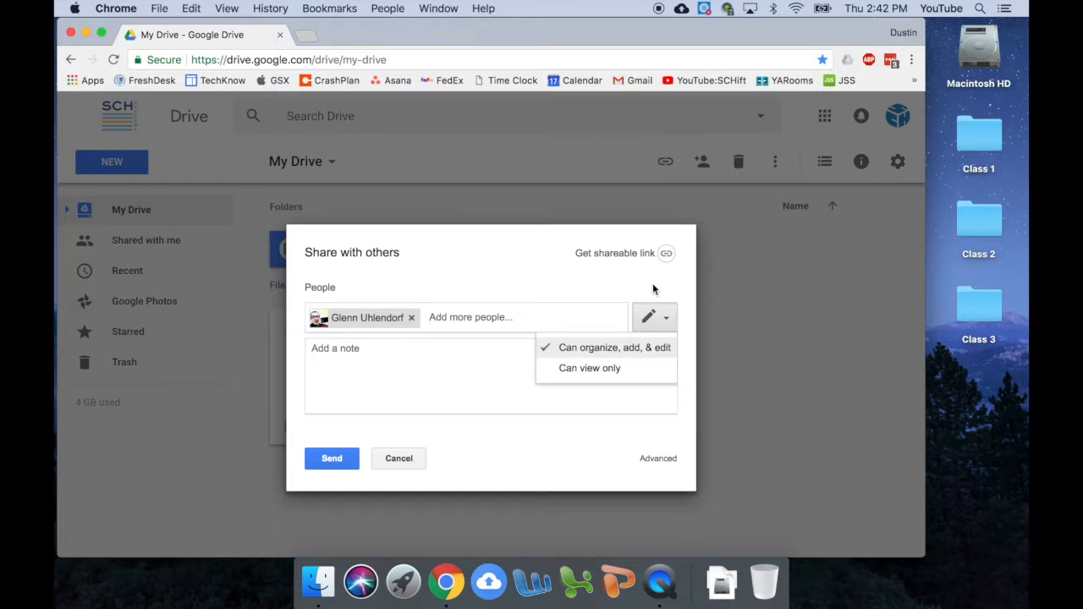
key("Escape")
Examine the permission levels offered for sharing the Collaboration file, and close its sharing settings without changes
right_click(372, 358)
left_click(445, 309)
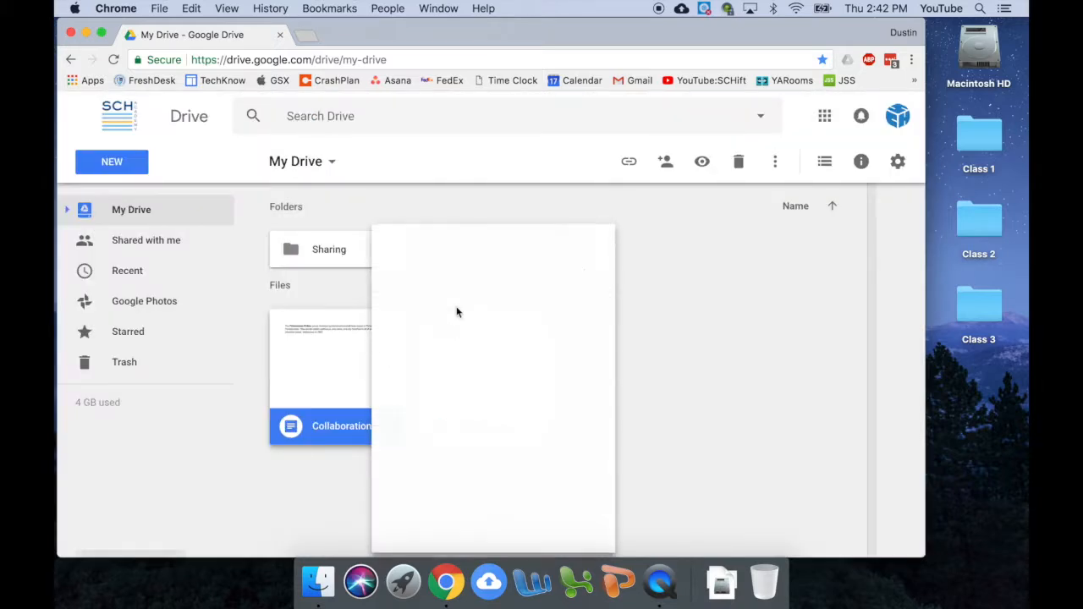
left_click(668, 318)
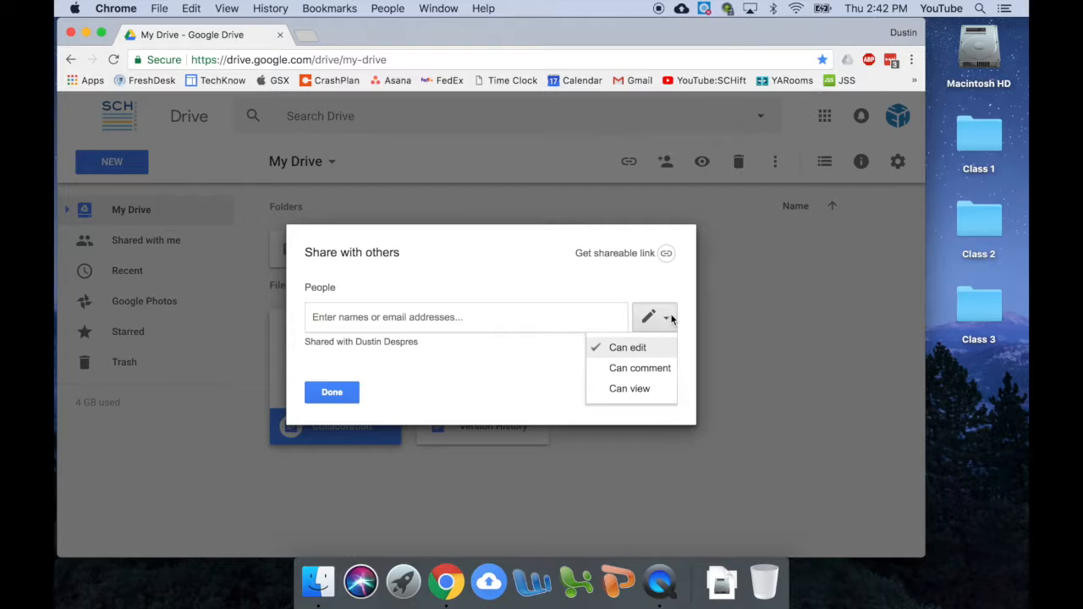
left_click(347, 391)
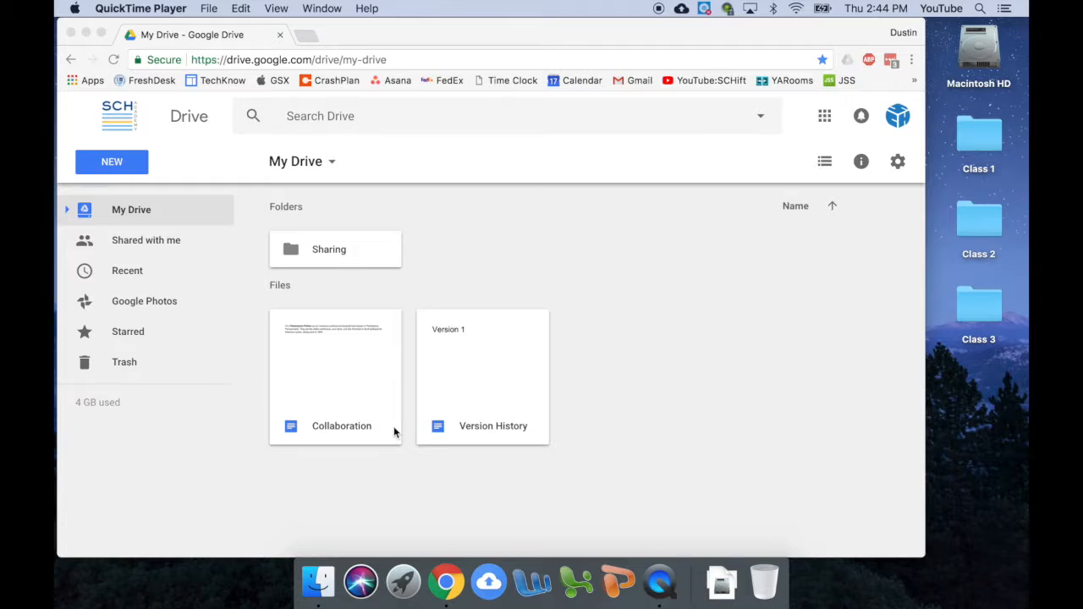
Open the Collaboration document and check its sharing settings from within the document
double_click(354, 426)
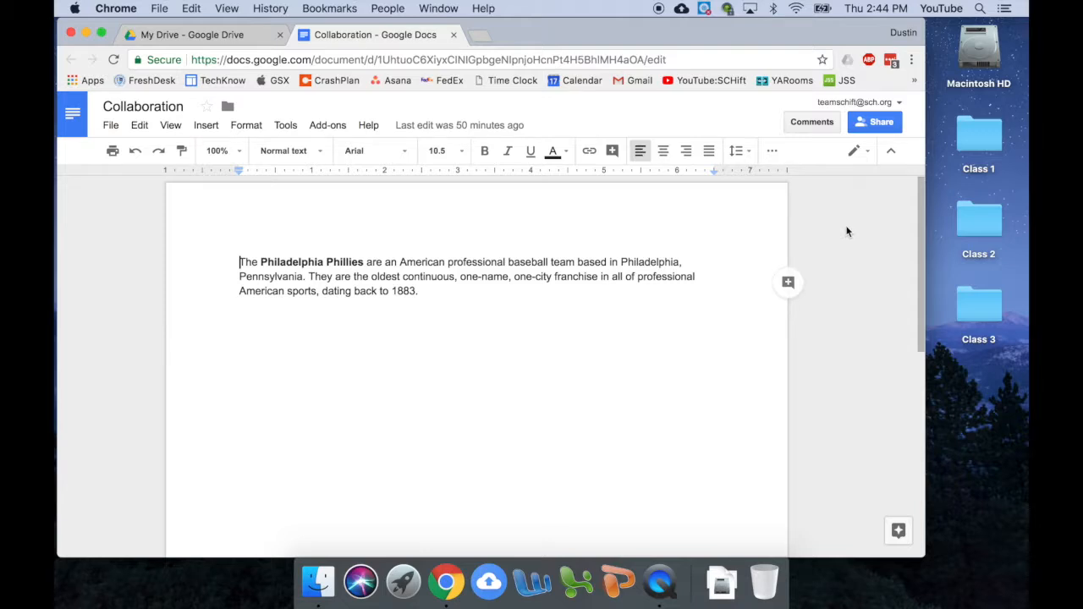
left_click(880, 122)
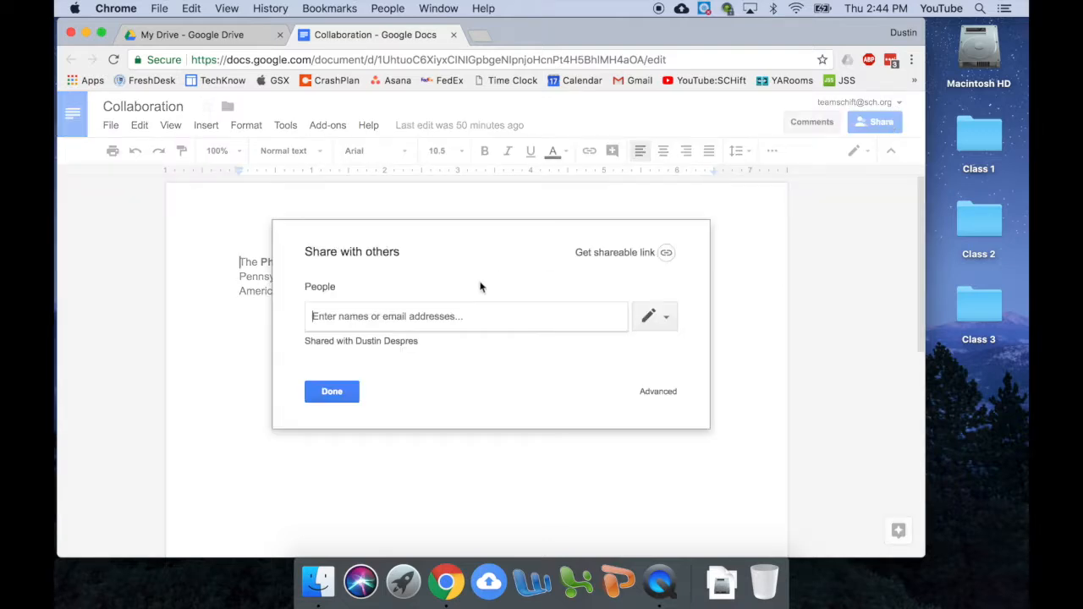
left_click(310, 389)
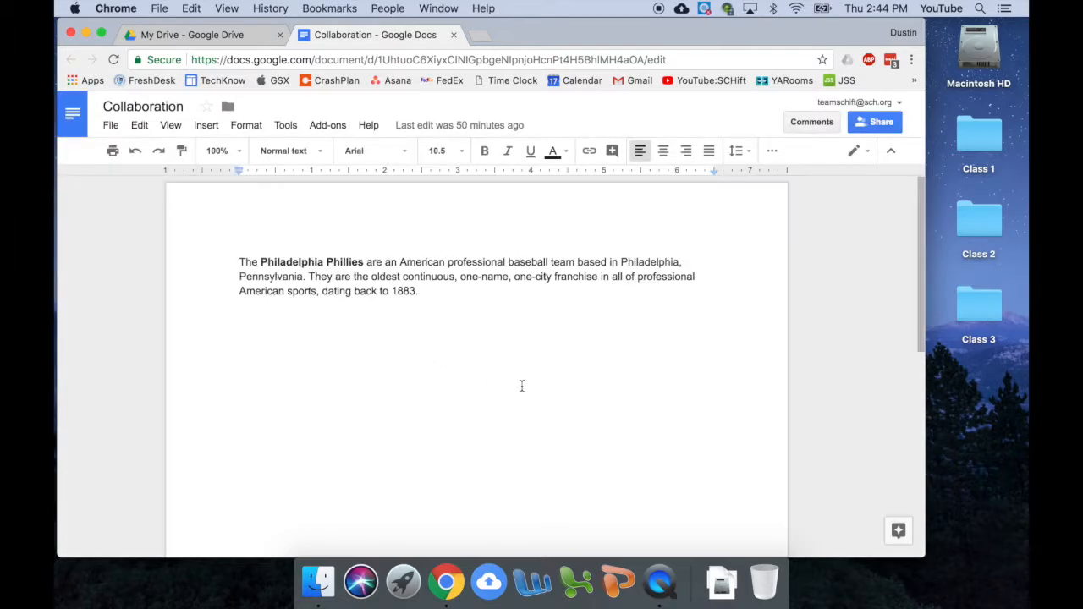
Switch to the invited account's Gmail, open the Collaboration document from the invitation, and compare it with the owner's view
key("ctrl+Right")
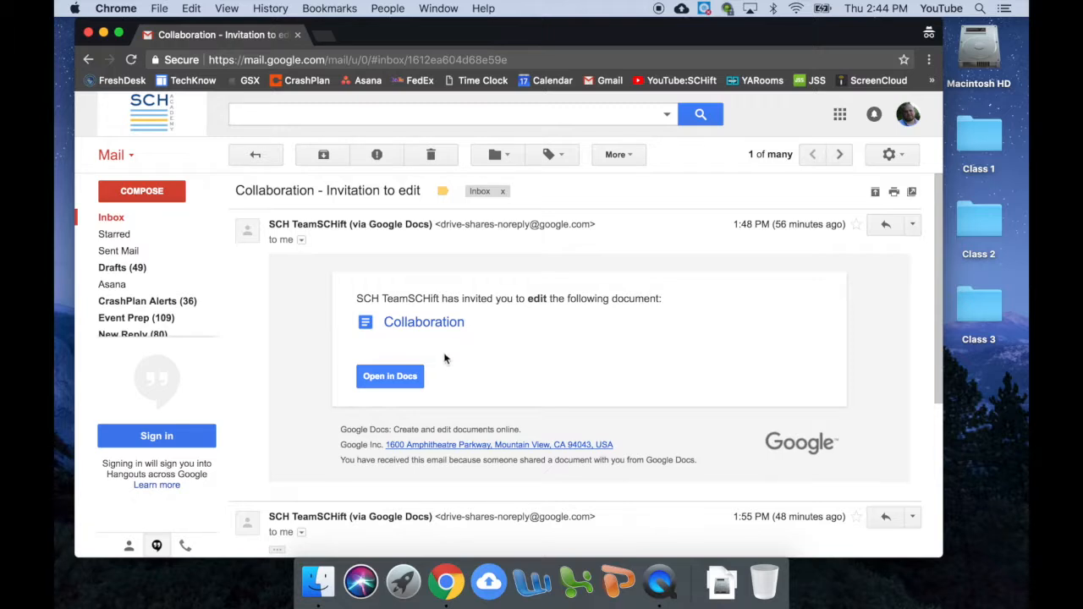
left_click(412, 382)
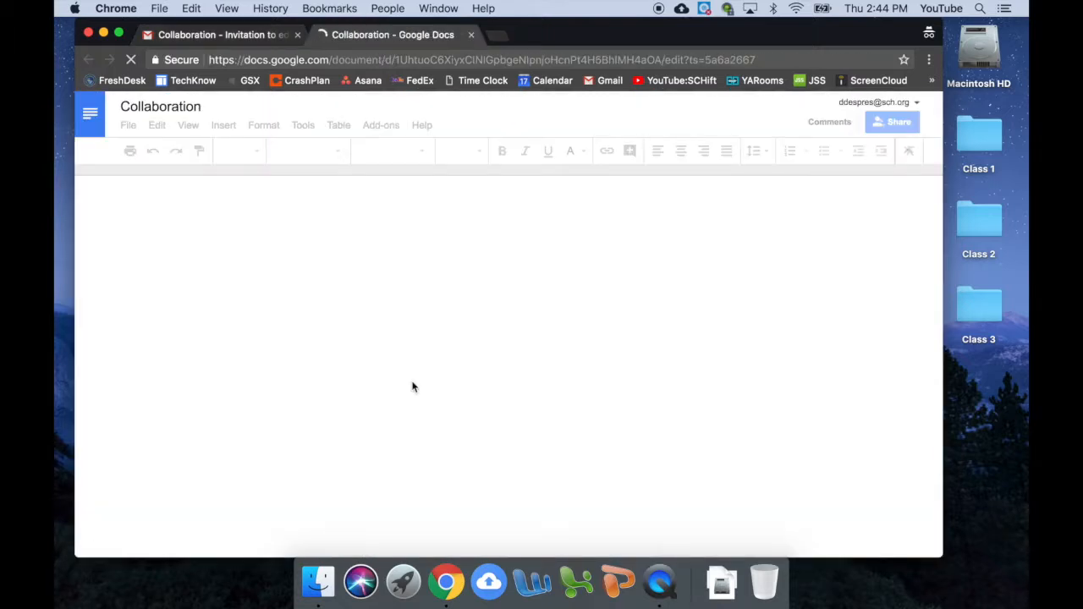
key("ctrl+Left")
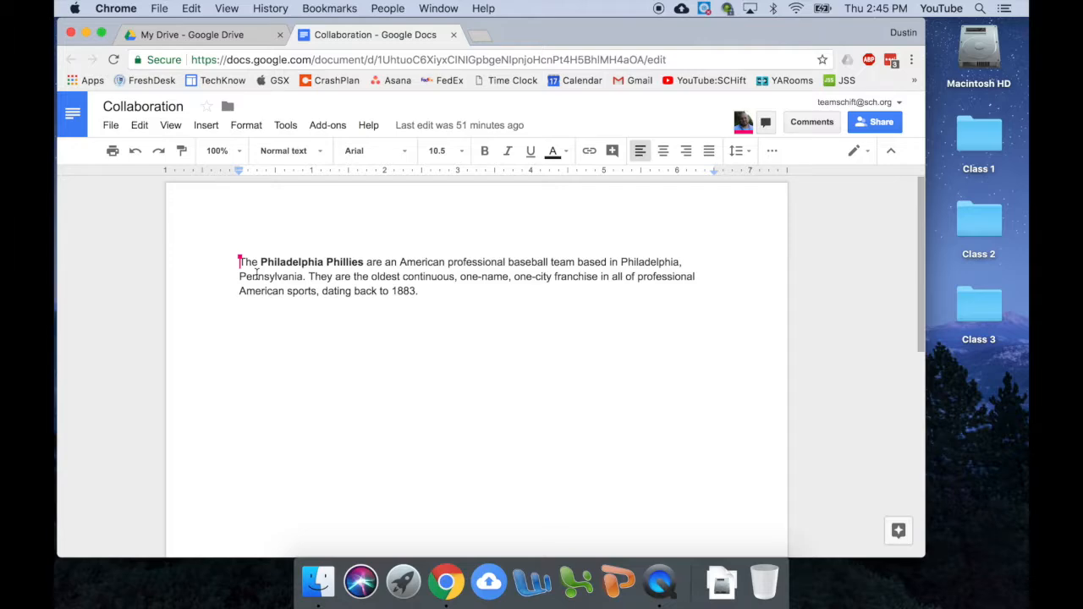
key("ctrl+Right")
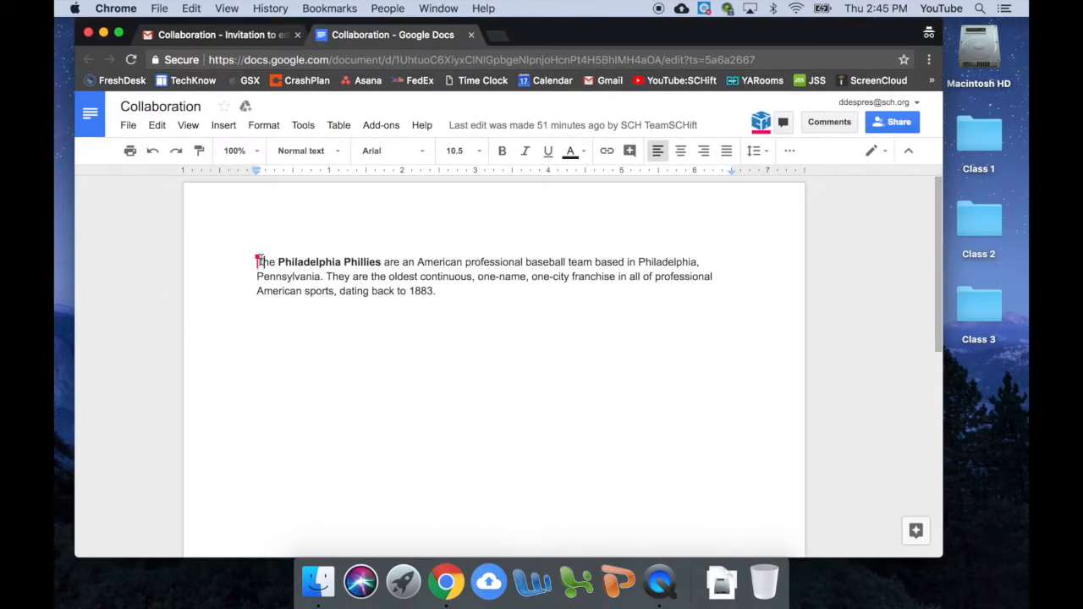
Indent the Phillies paragraph's first line and set the text from "American" to the paragraph's end to size 12
mouse_move(258, 261)
key("Tab")
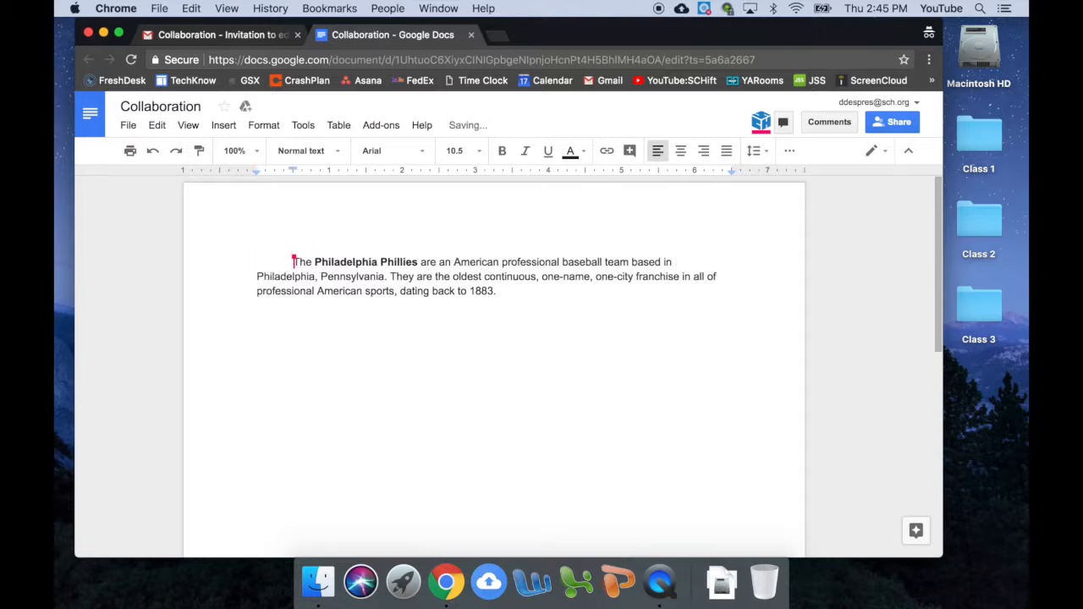
left_click_drag(497, 291, 455, 267)
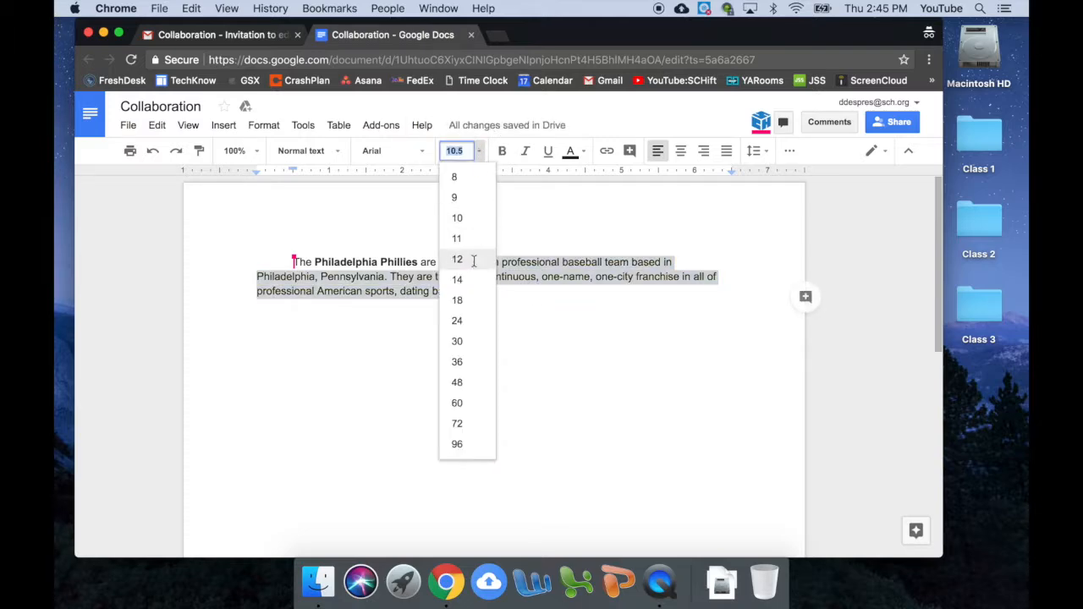
left_click(474, 261)
left_click(474, 365)
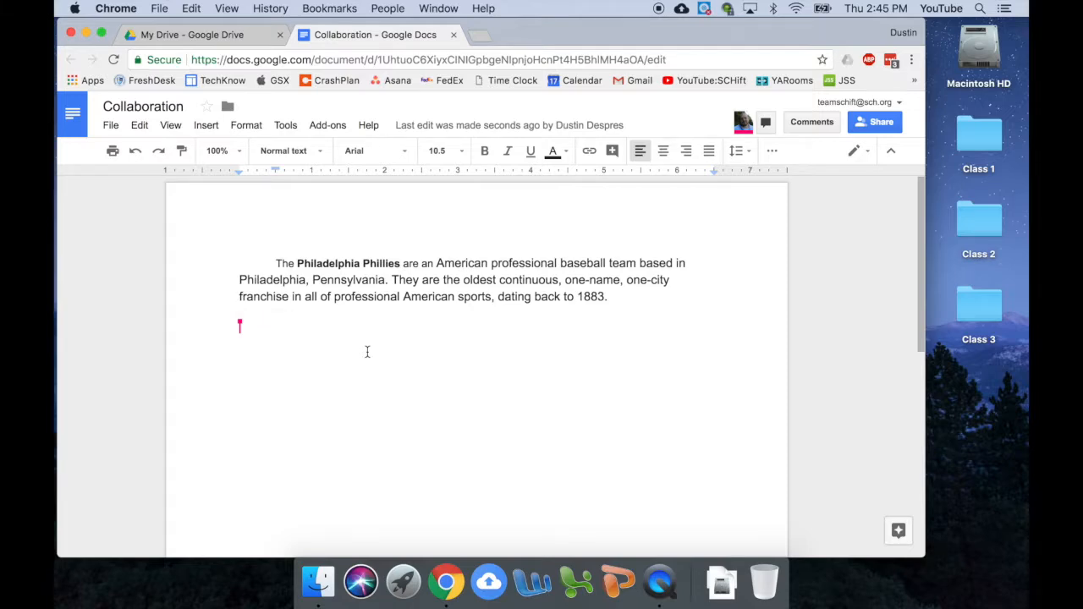
Undo the paragraph's font size and first-line indent changes in the invited account's copy of the document window
key("ctrl+Right")
double_click(475, 375)
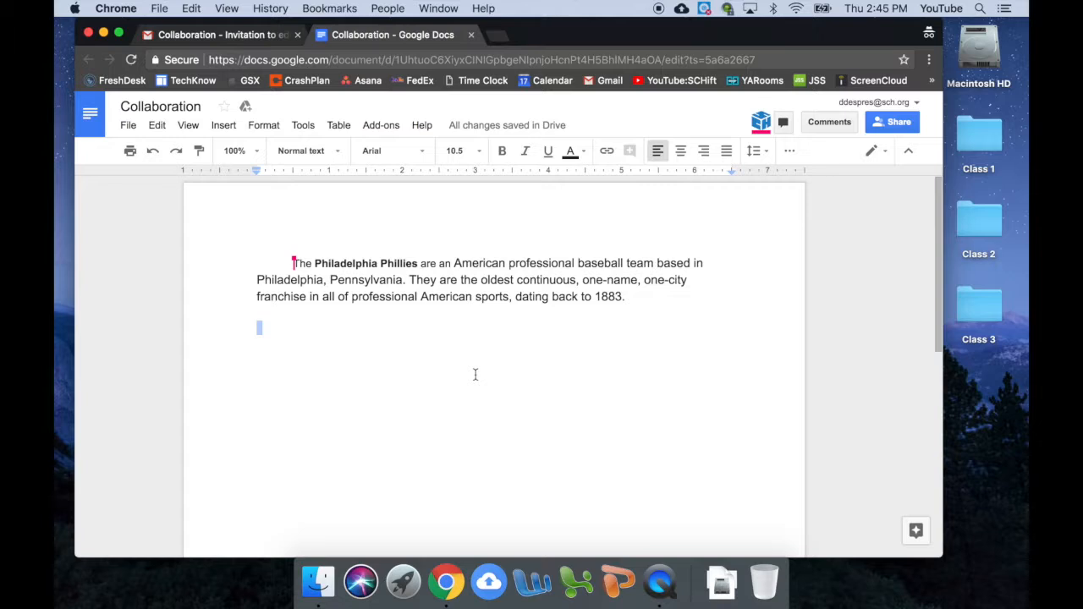
key("super+a")
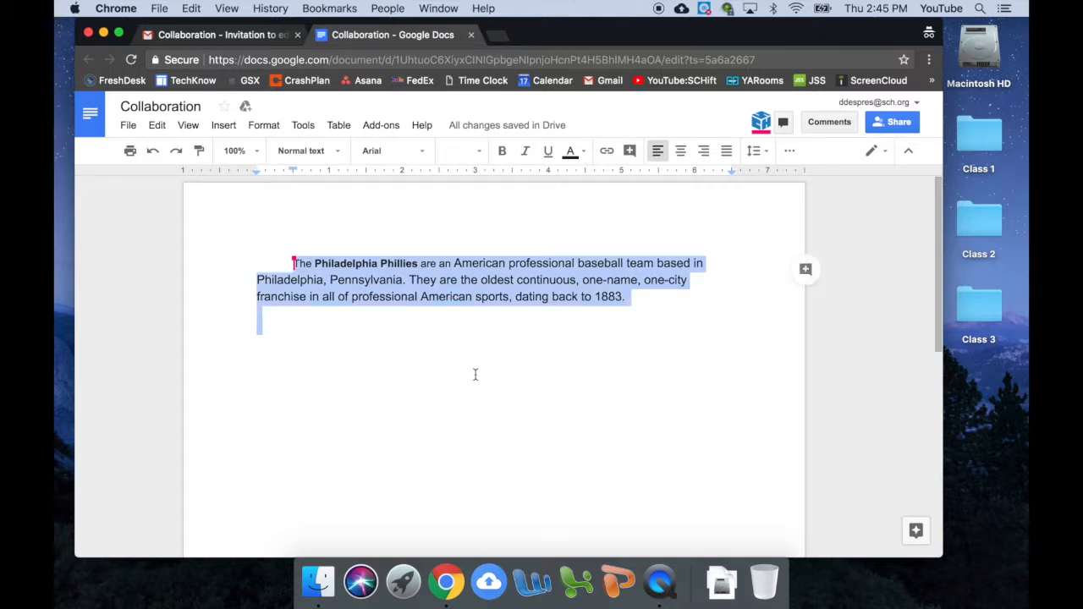
left_click(157, 125)
left_click(118, 199)
left_click(153, 151)
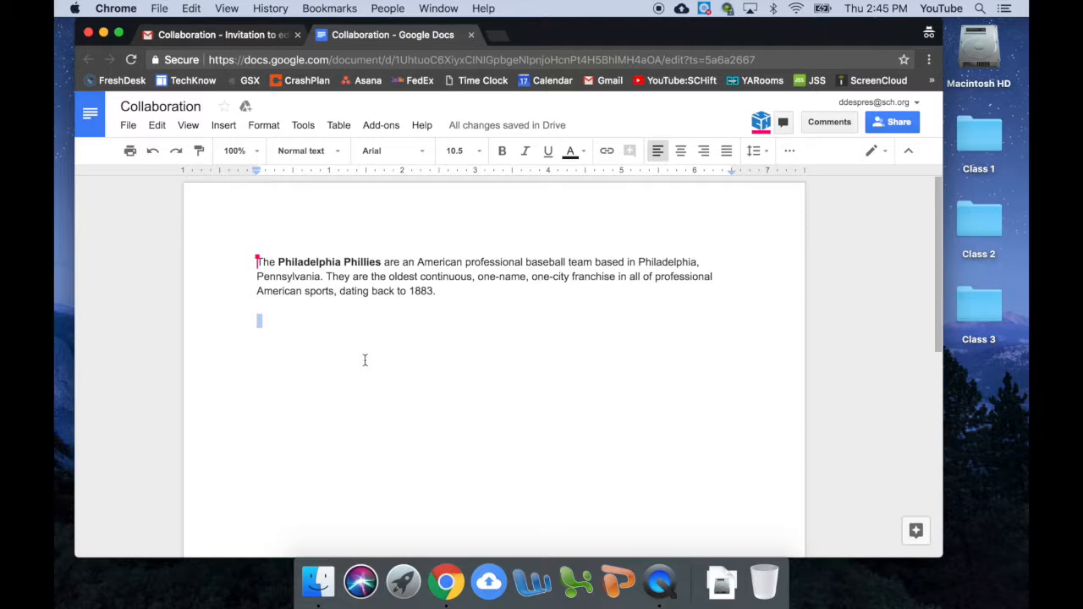
Switch the document to Suggesting mode and suggest a first-line indent for the Phillies paragraph
left_click(878, 152)
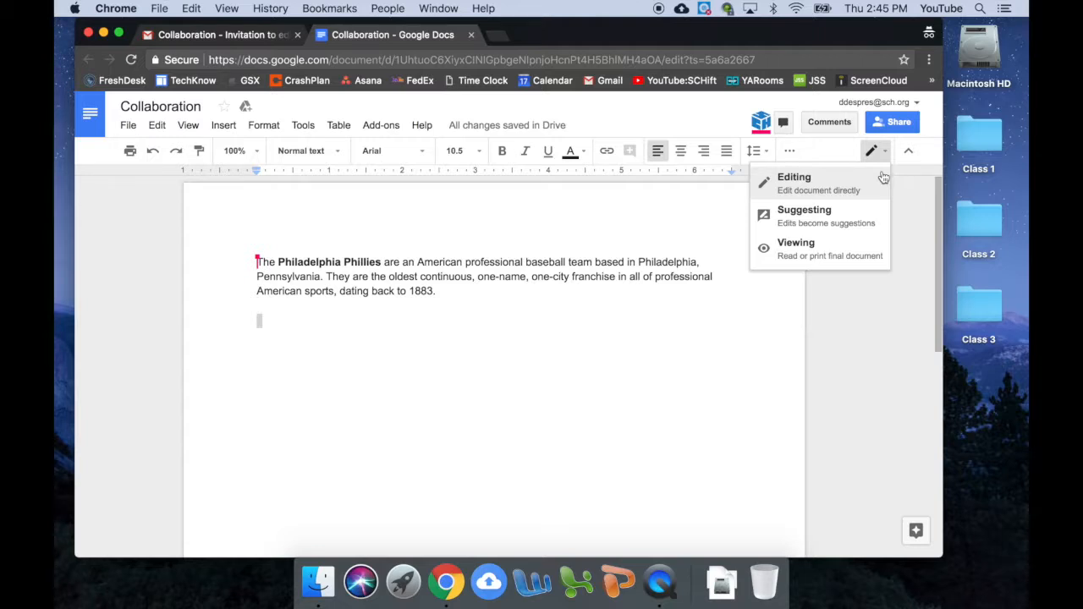
left_click(864, 213)
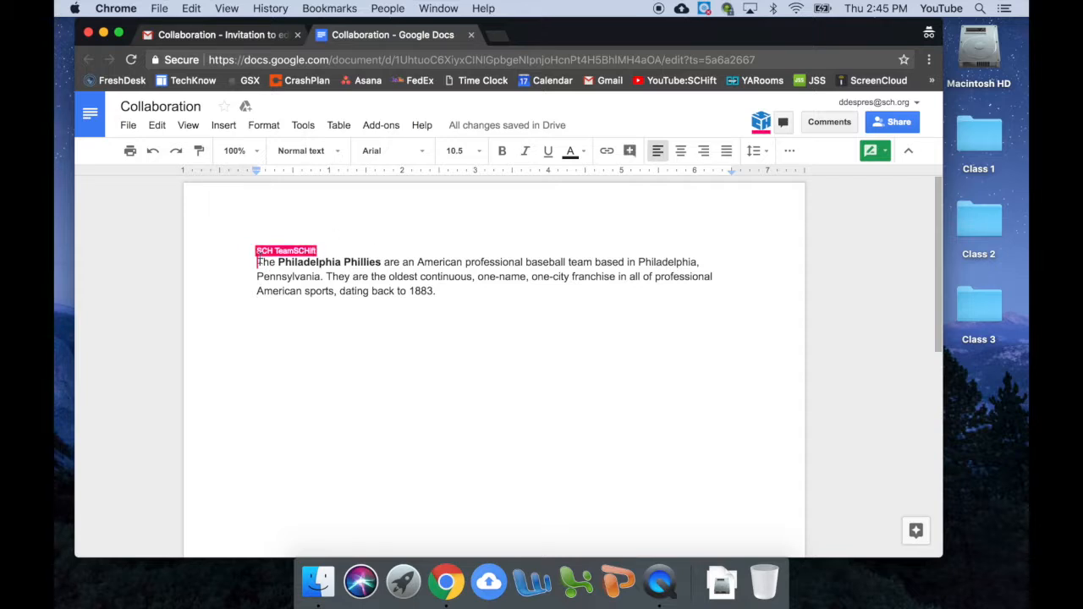
key("Tab")
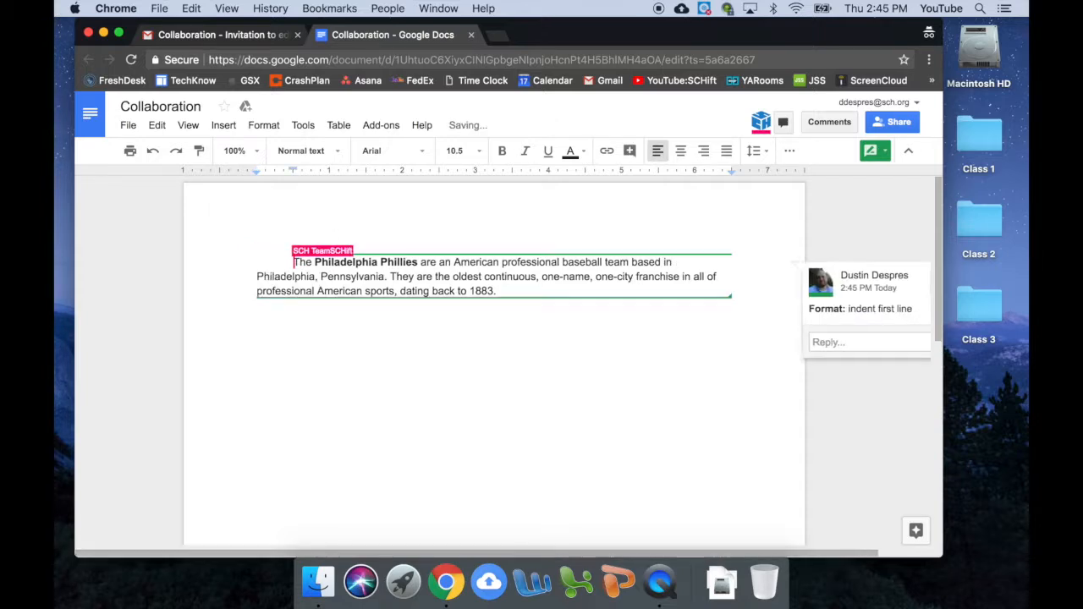
Suggest font size 14 for the Phillies paragraph's last sentence, from "They are the oldest" to "1883.", and deselect the text
left_click_drag(501, 294, 389, 273)
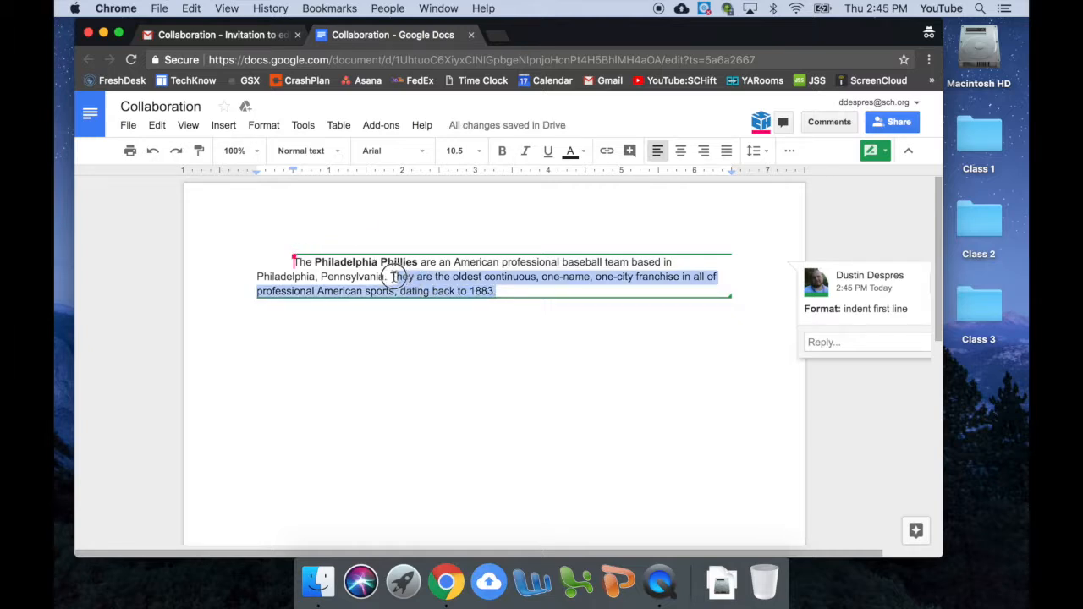
left_click(478, 151)
left_click(469, 283)
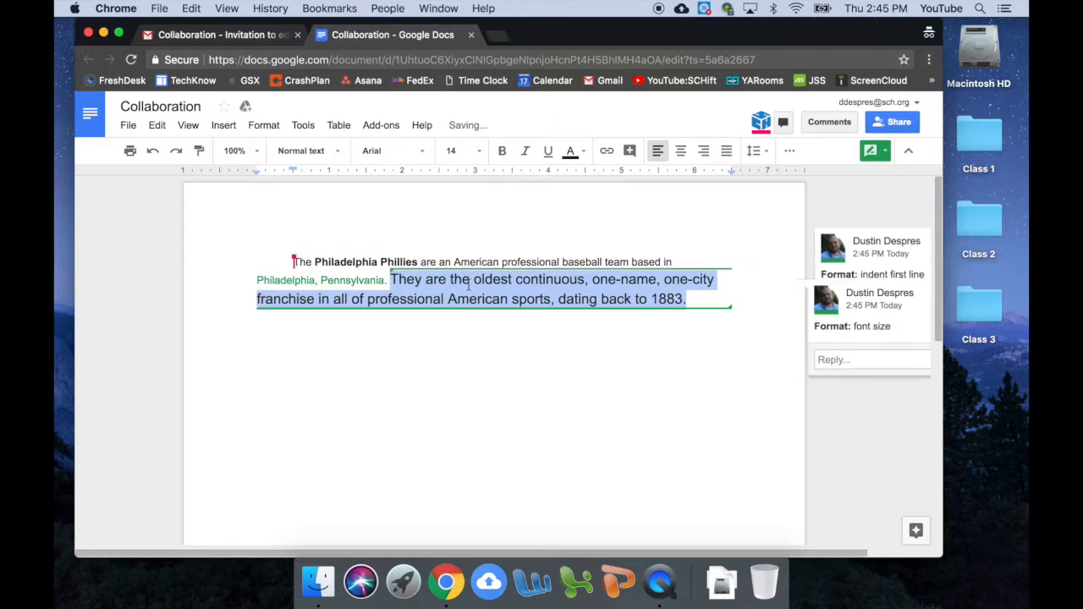
left_click(466, 350)
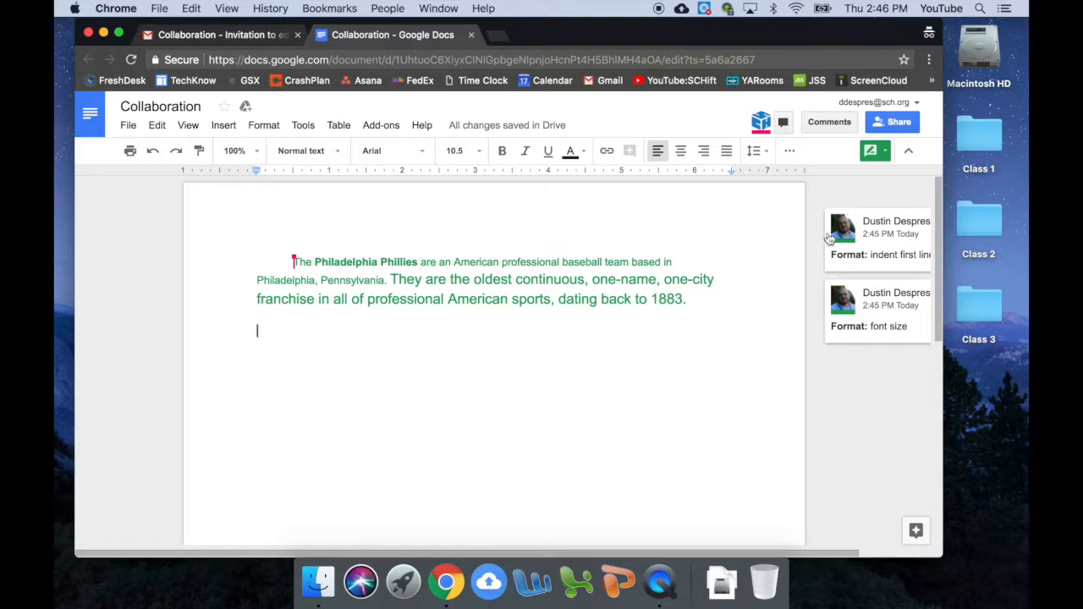
In the owner's document window, widened to show the full suggestion cards, accept the first-line indent suggestion
key("ctrl+Left")
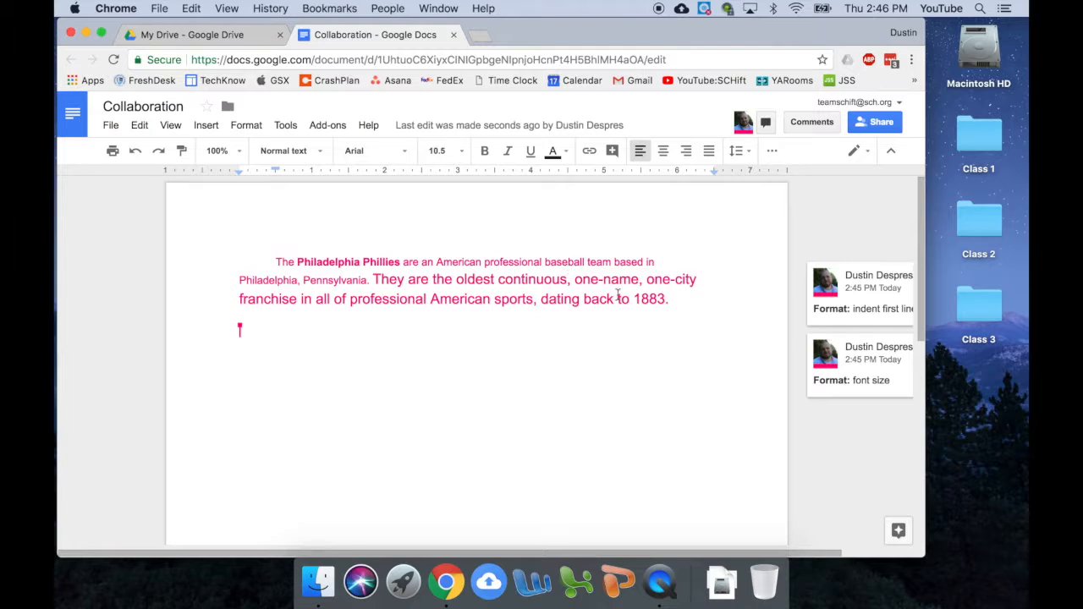
left_click_drag(922, 556, 1029, 556)
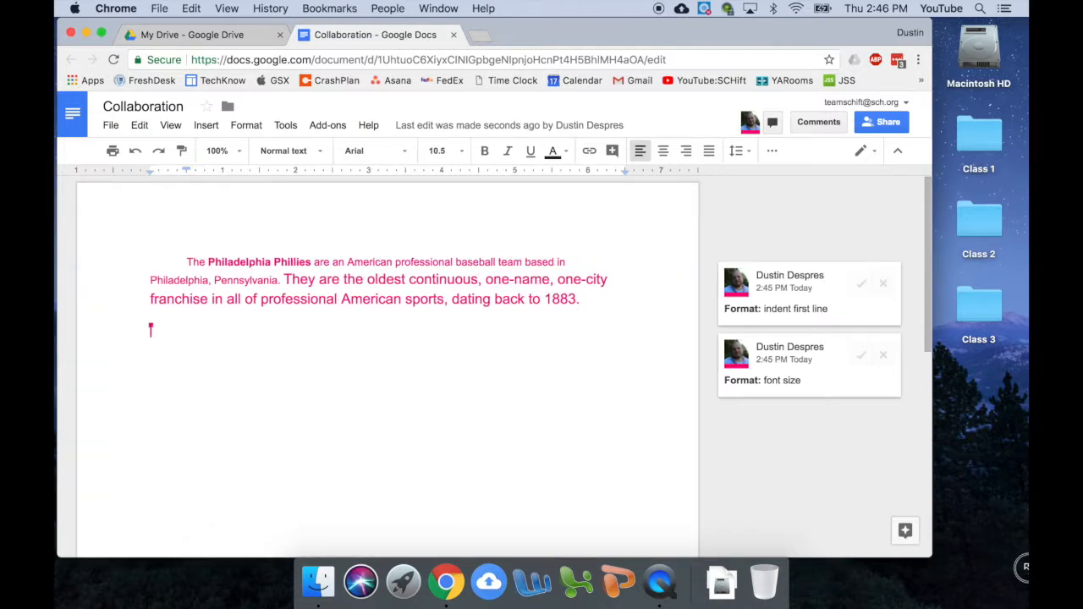
left_click(830, 282)
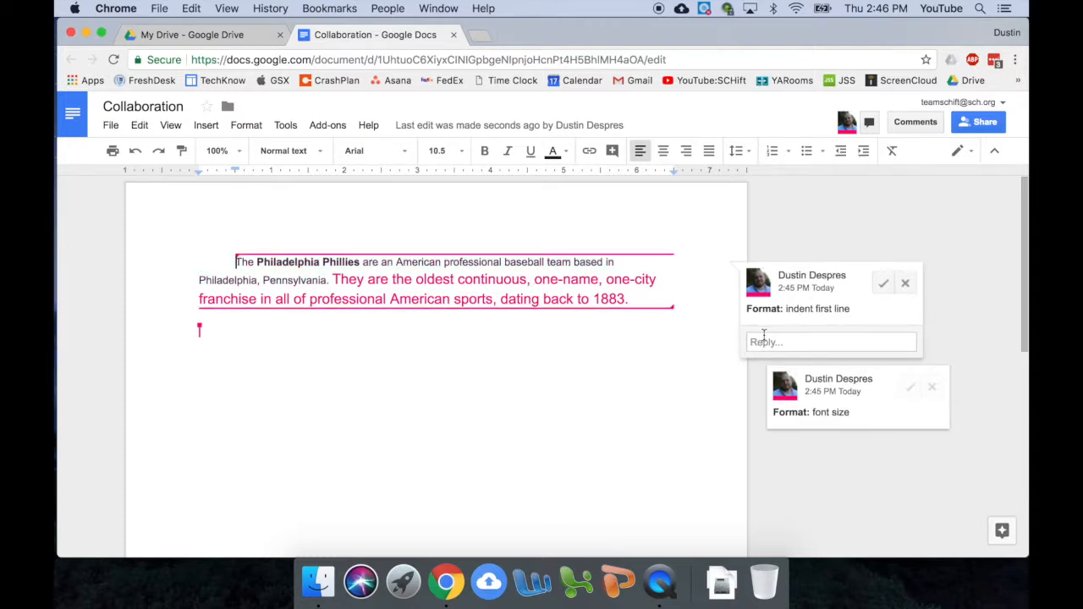
left_click(882, 285)
Reject the font size suggestion on the Phillies paragraph's last sentence
left_click(472, 252)
left_click(901, 306)
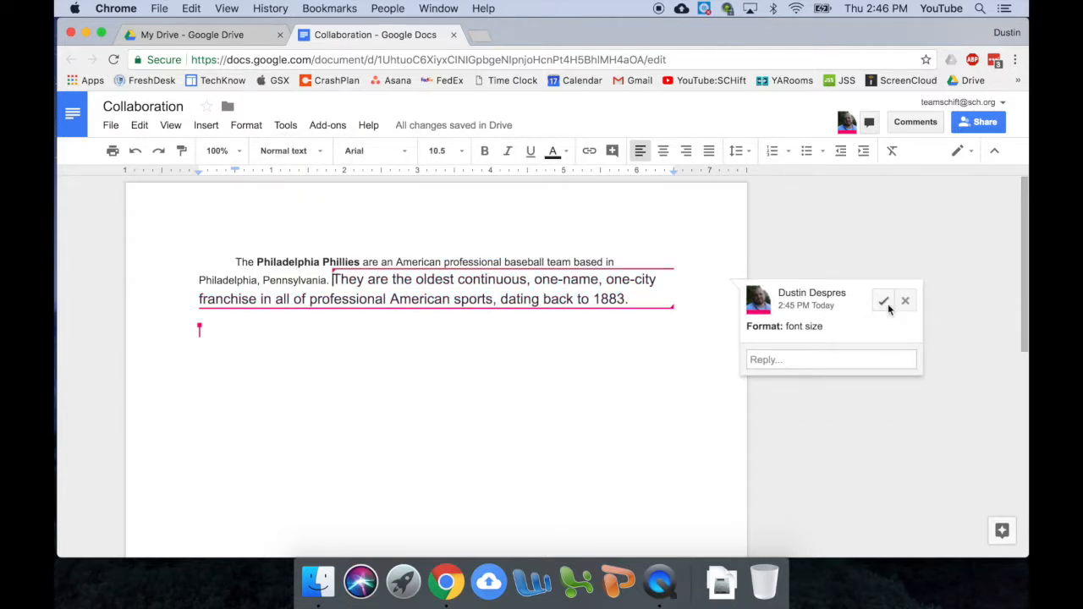
left_click(905, 301)
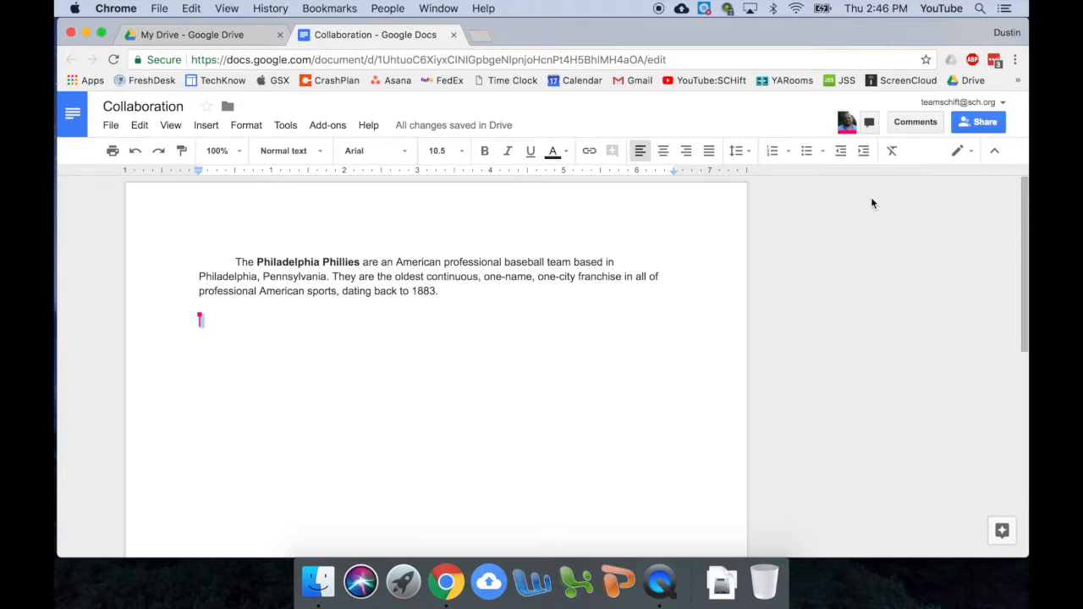
Open the document's chat with the collaborator and send the message "Hello"
left_click(869, 124)
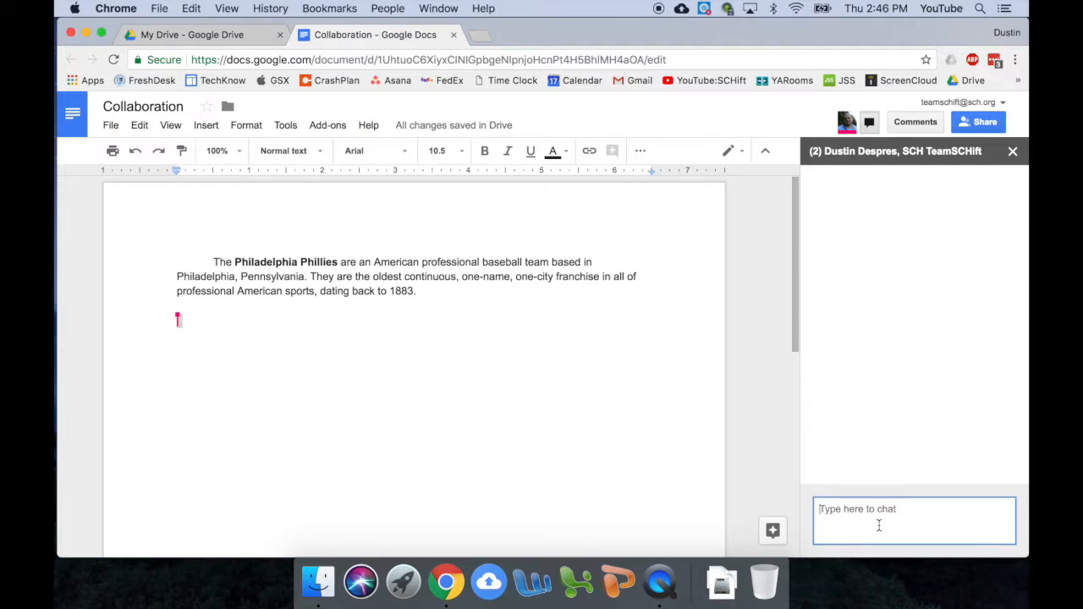
type("Hello")
key("Return")
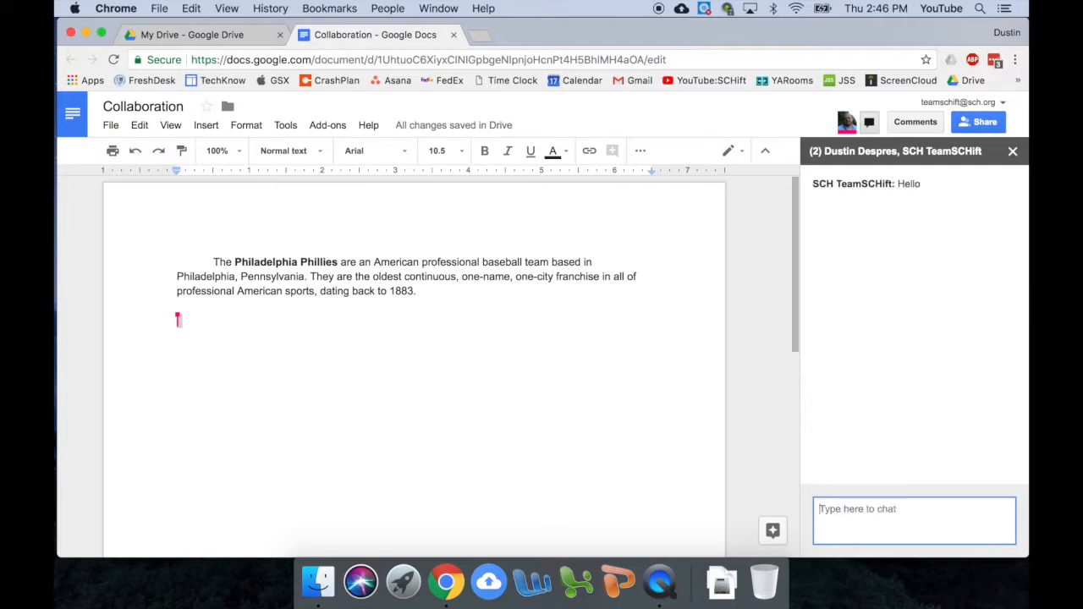